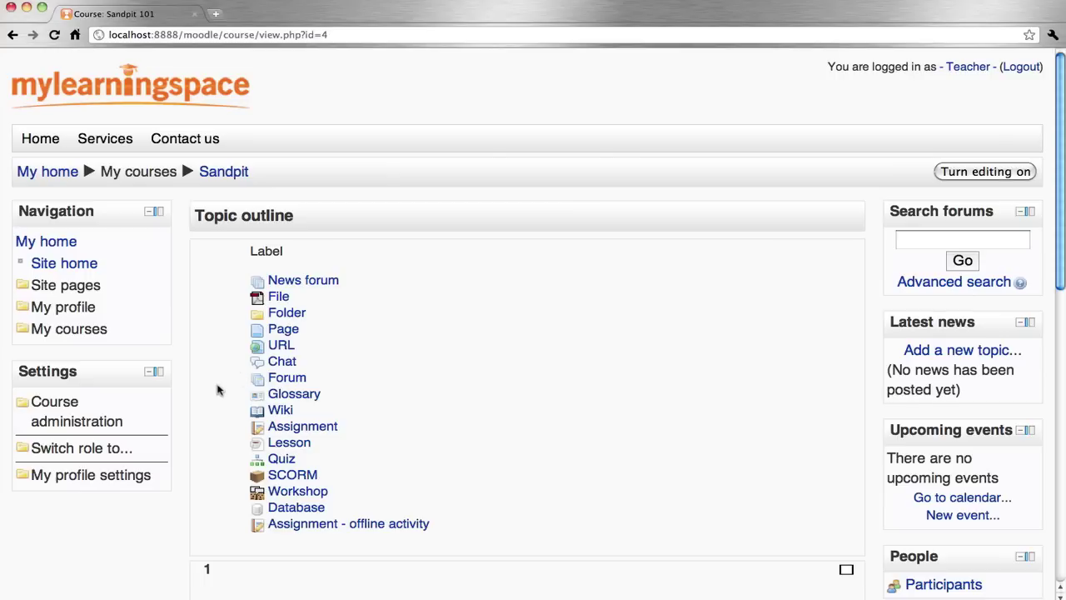
- Expand Course administration > Users in the Sandpit course settings to reach Groups
click(120, 427)
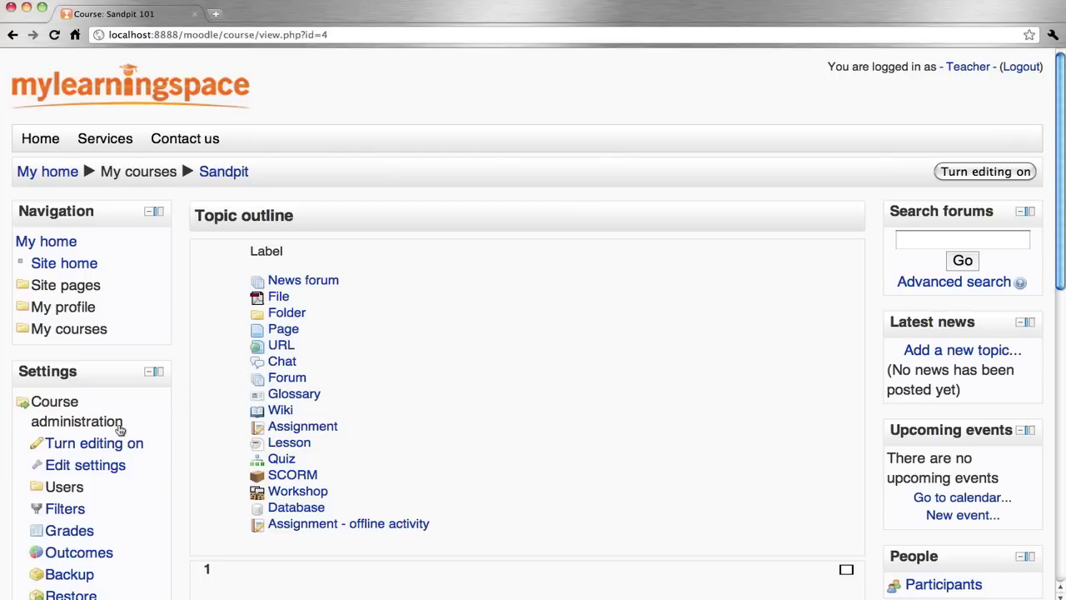
click(81, 490)
scroll(80, 492, down, 2)
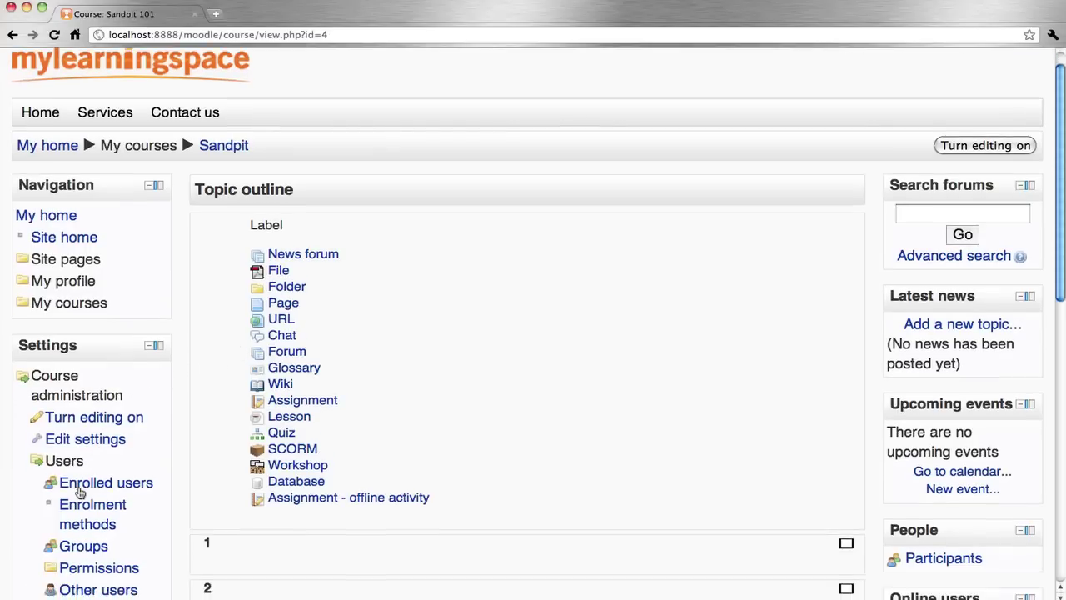
- Create a Sandpit course group with the name 'Group 1'
click(102, 514)
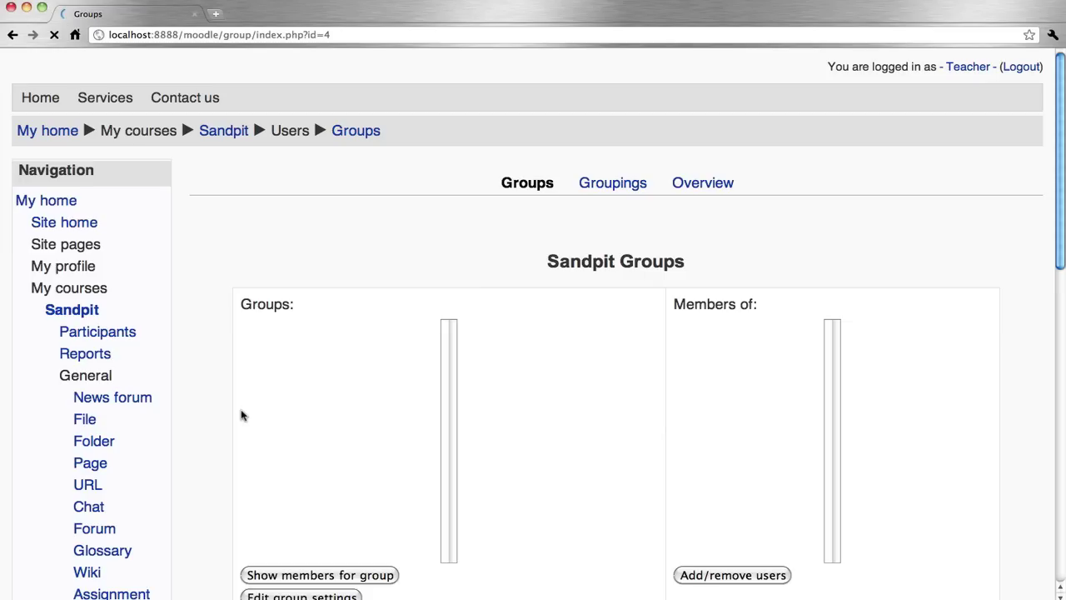
scroll(242, 414, down, 6)
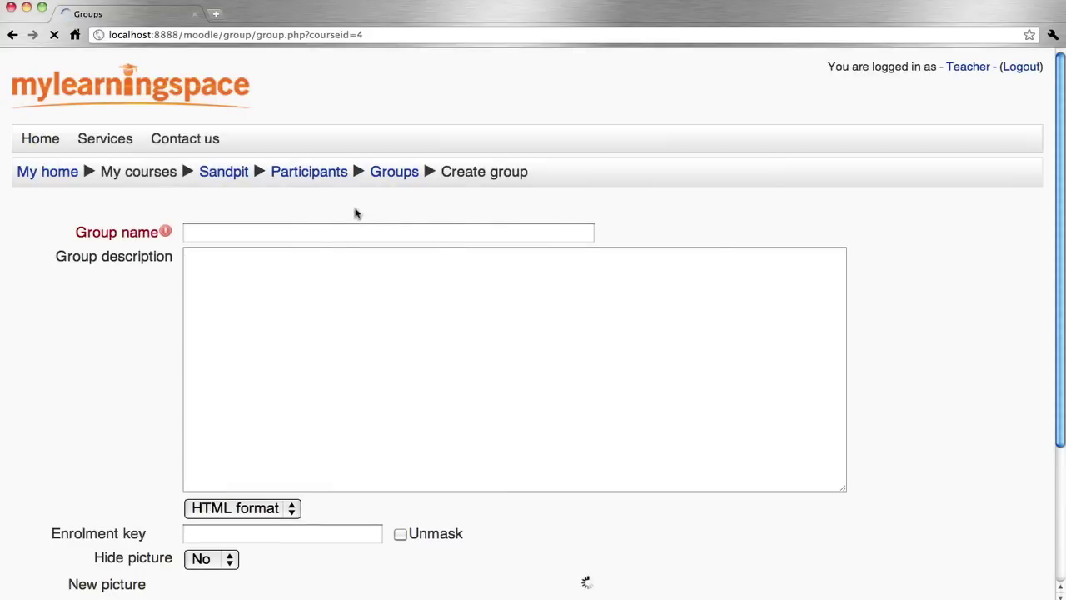
click(312, 233)
text(Grou)
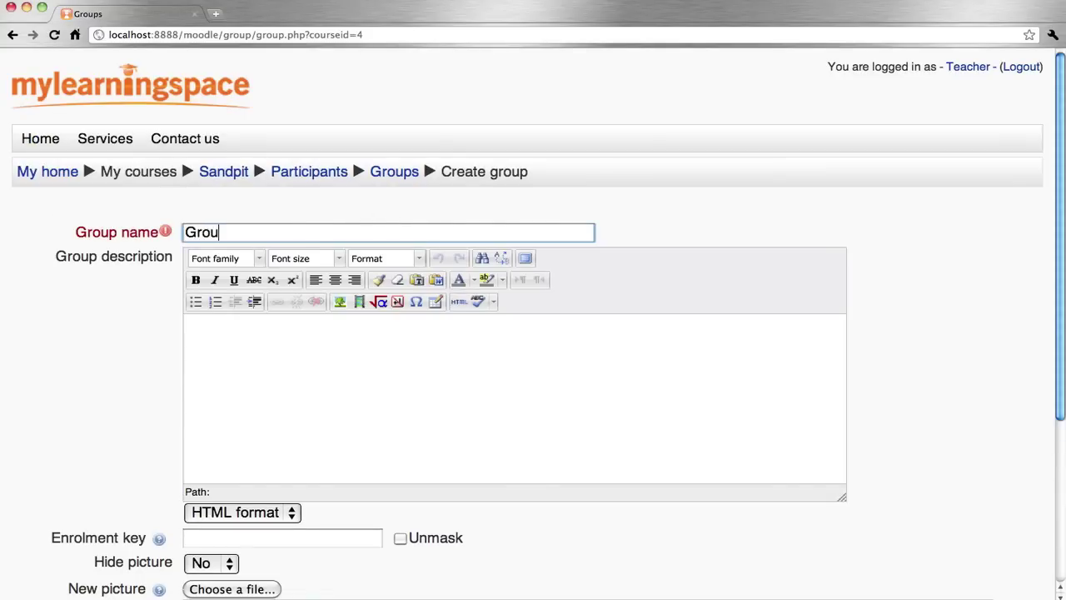
text(p 1)
scroll(311, 242, down, 5)
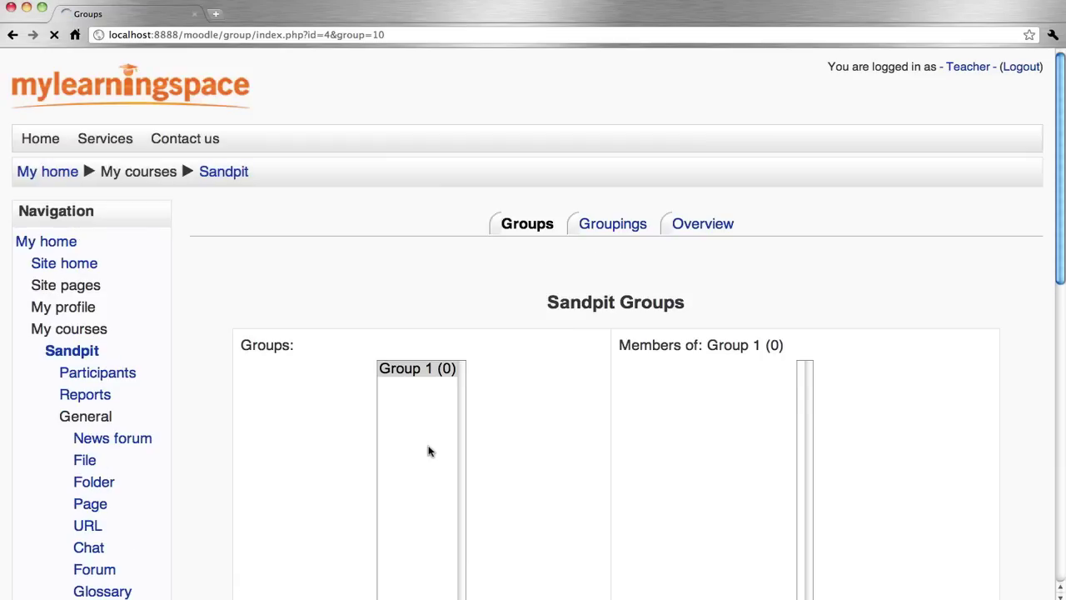
- Create and save a group named 'Group 2'
scroll(391, 434, down, 5)
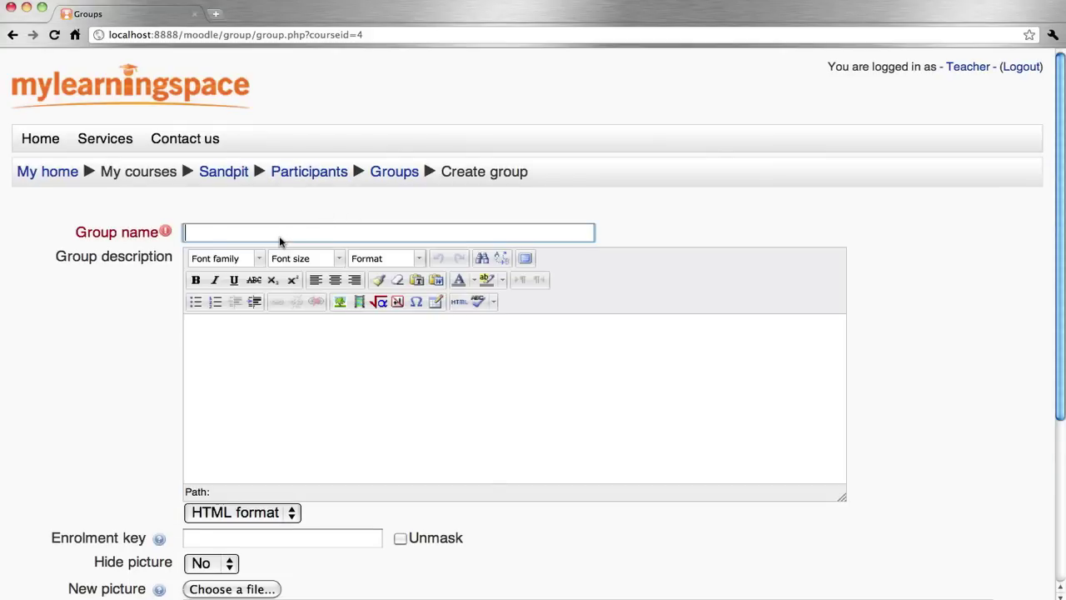
text(Group 2)
scroll(273, 269, down, 5)
click(84, 433)
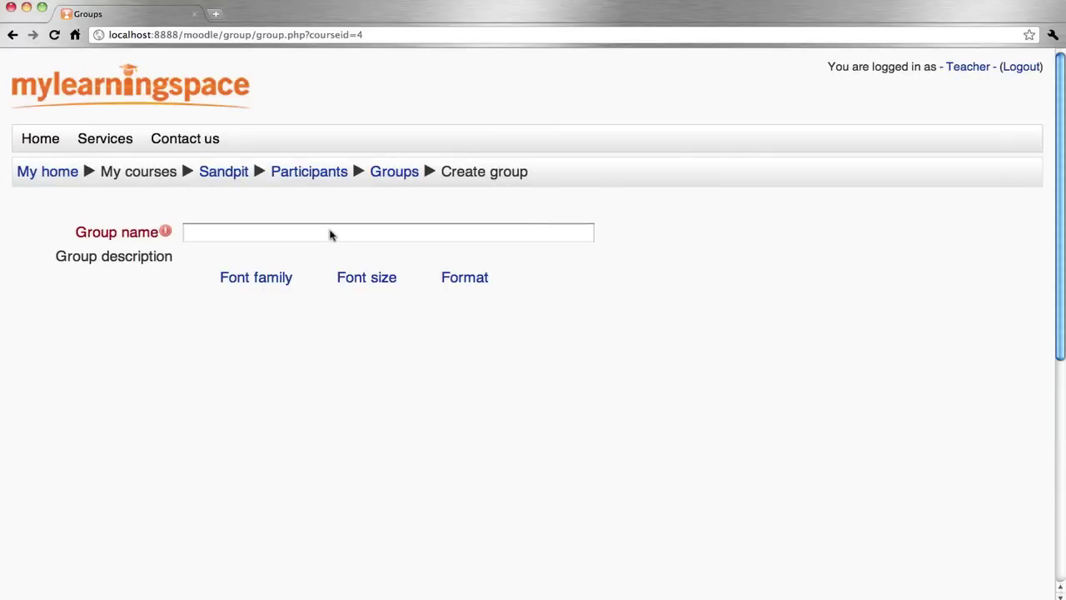
- Create a third group named 'Group 3'
click(323, 235)
text(Group 3)
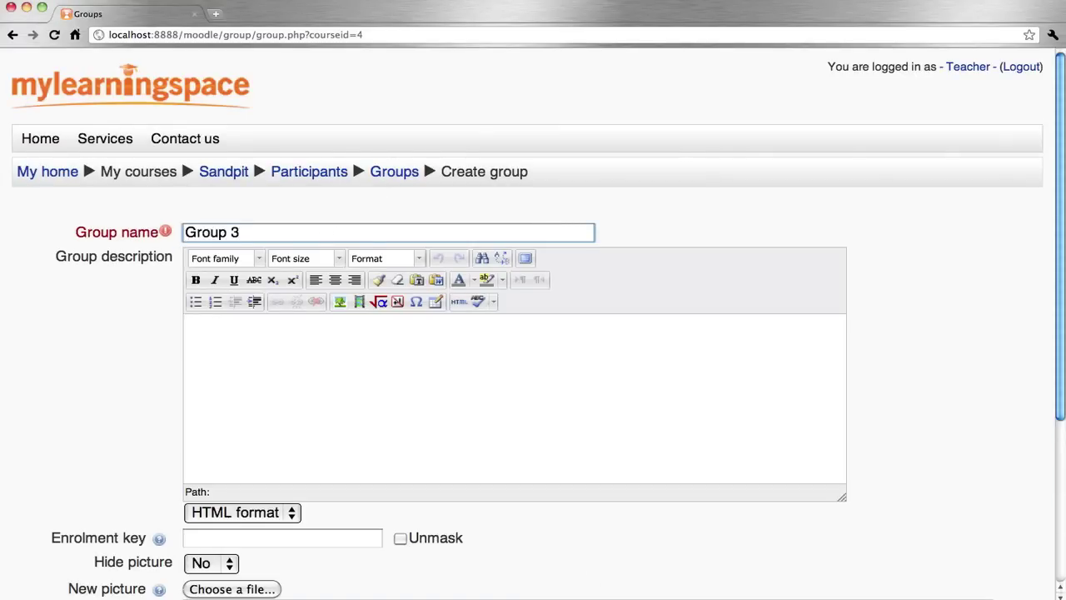
scroll(242, 350, down, 3)
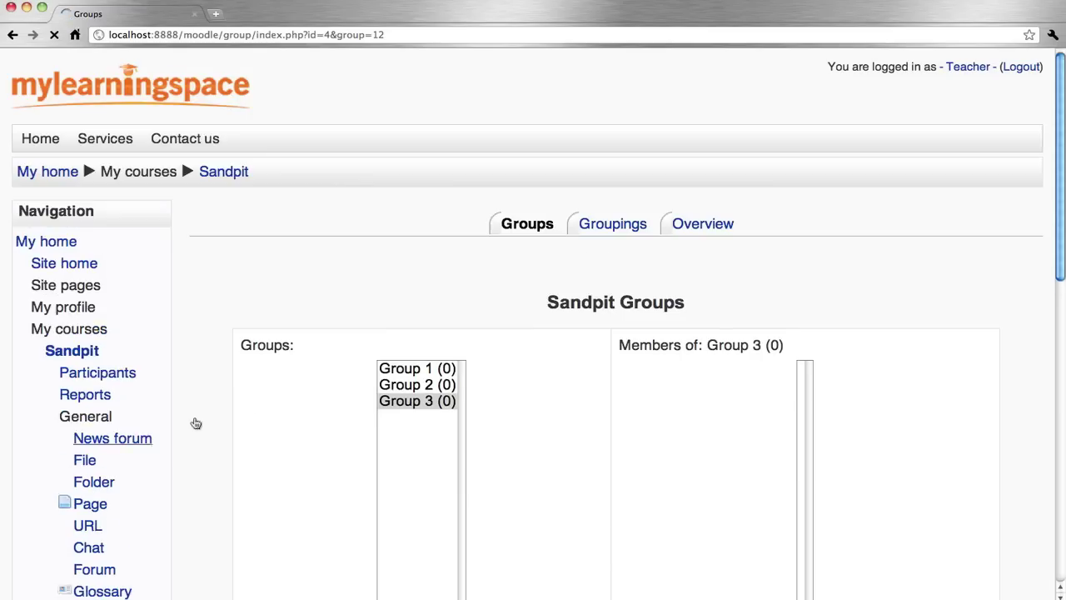
- Add Student and Student 2 as members of Group 1
click(399, 368)
scroll(397, 367, down, 3)
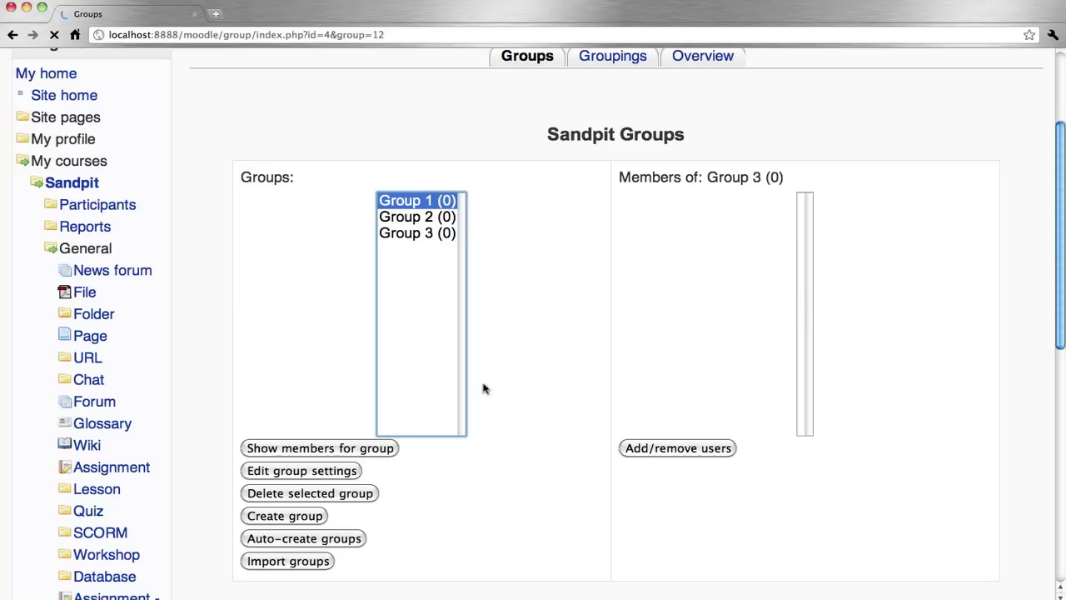
click(667, 454)
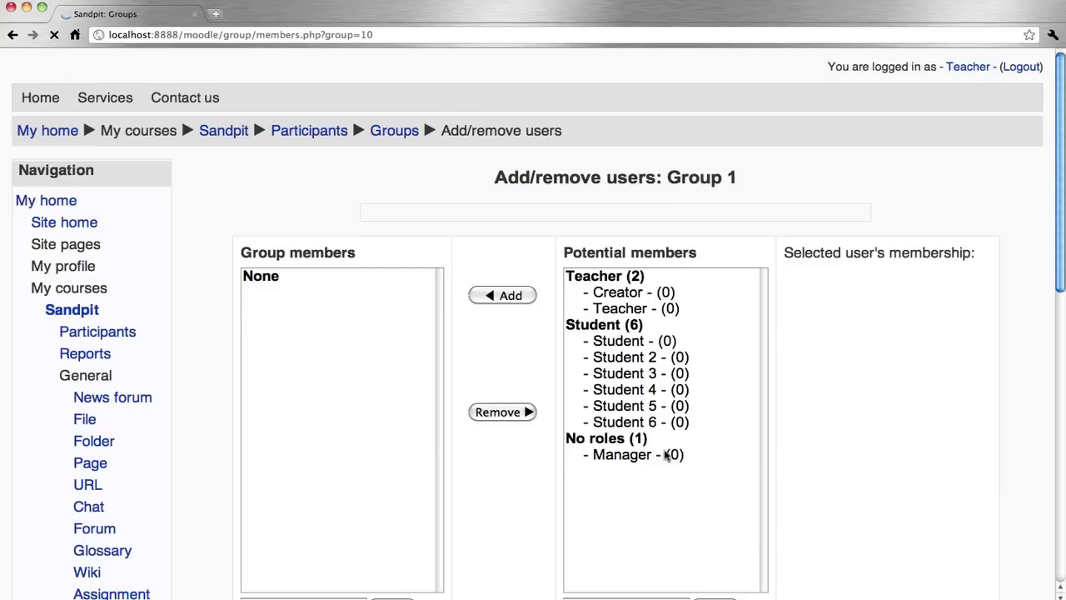
click(633, 384)
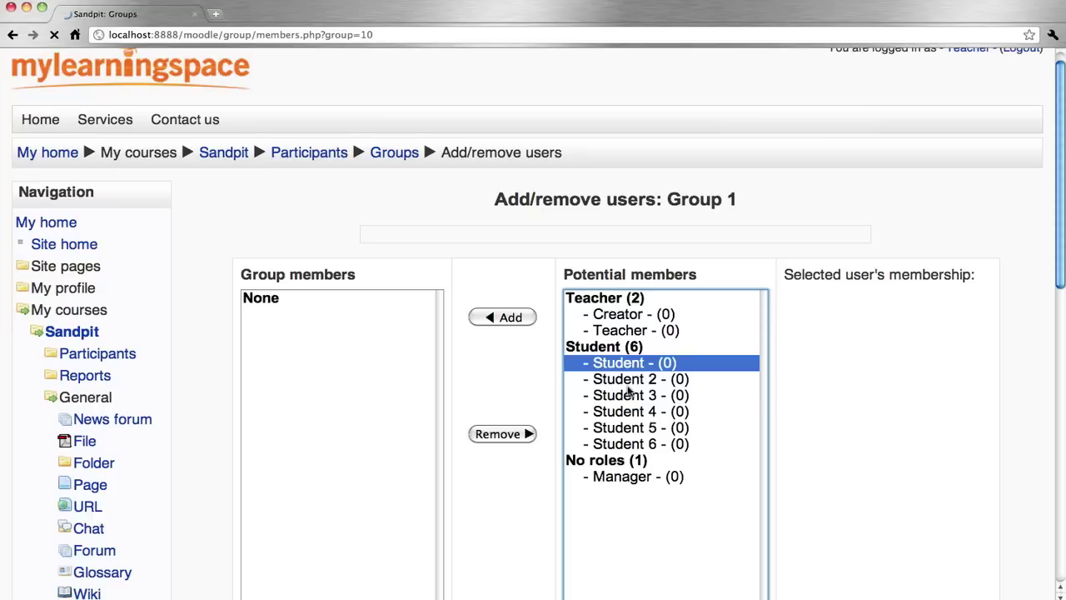
shift+click(627, 380)
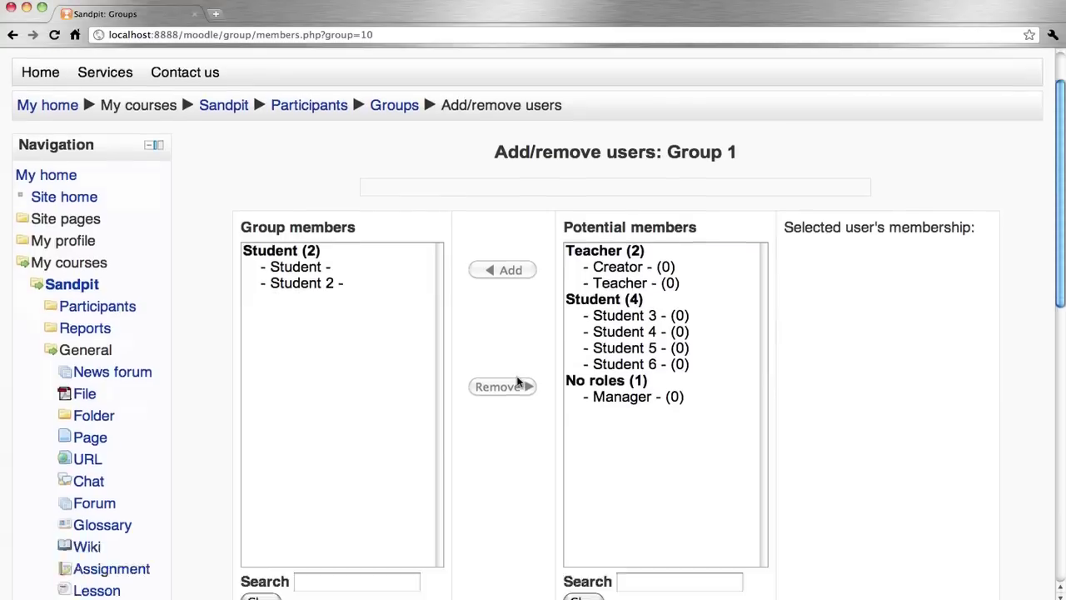
scroll(517, 381, down, 3)
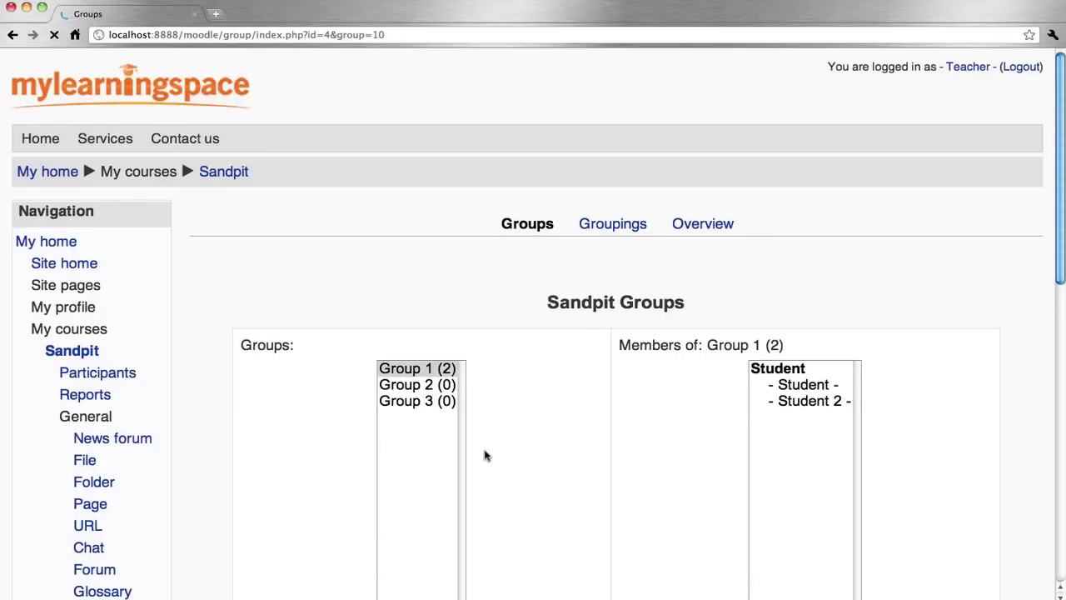
- Add Student 3 and Student 4 as members of Group 2
click(409, 385)
scroll(540, 402, down, 5)
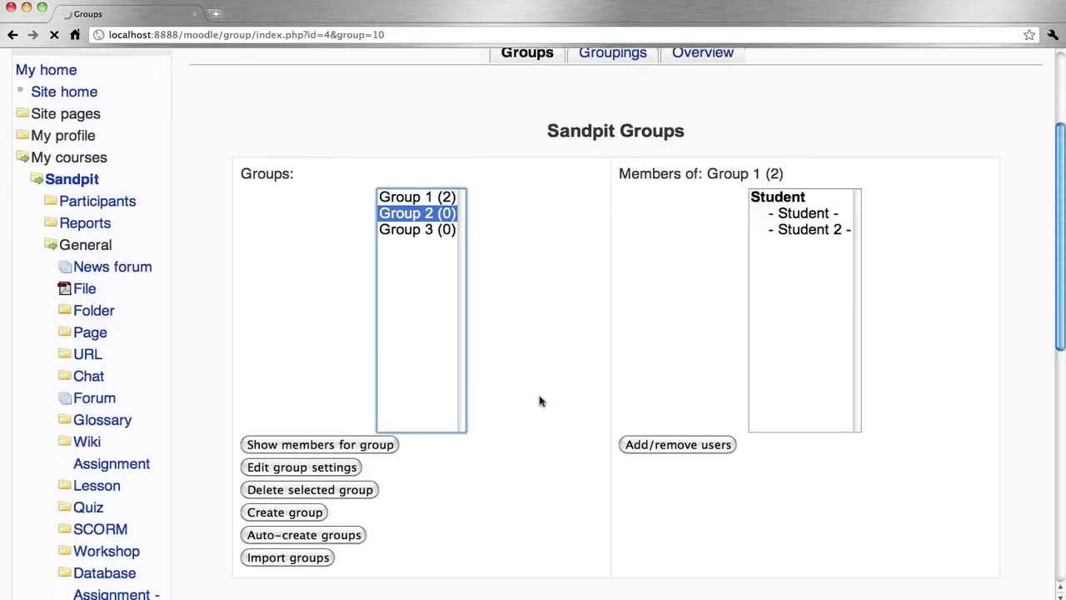
click(655, 418)
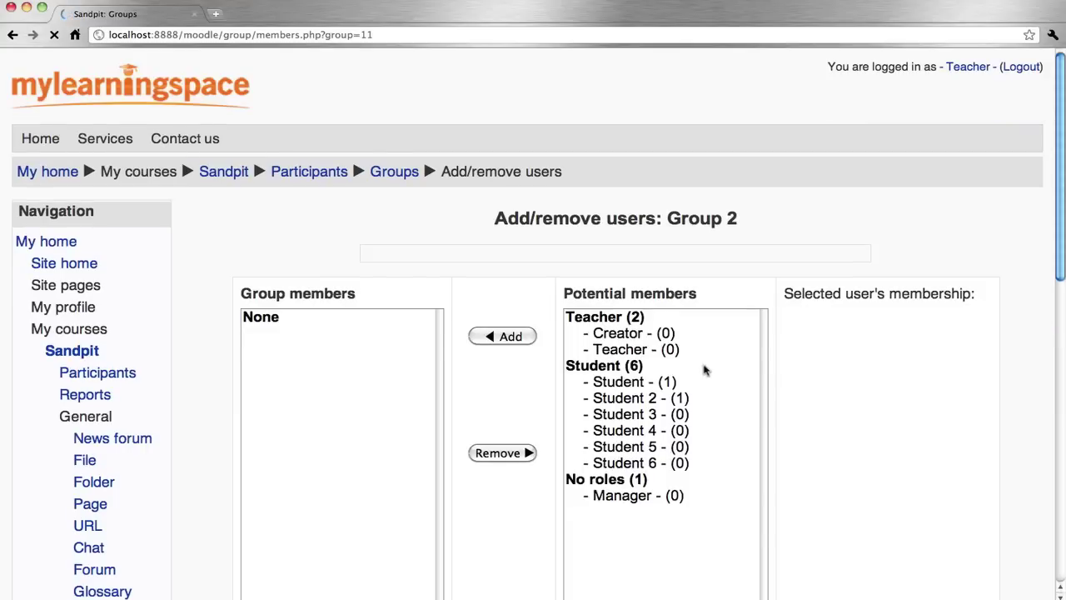
click(624, 416)
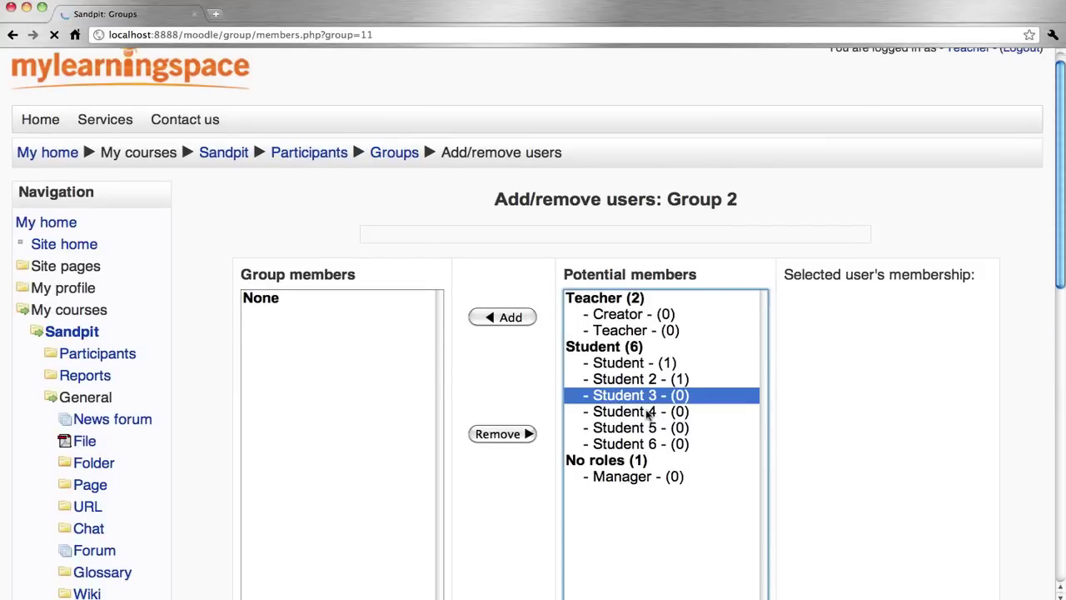
shift+click(648, 412)
click(516, 317)
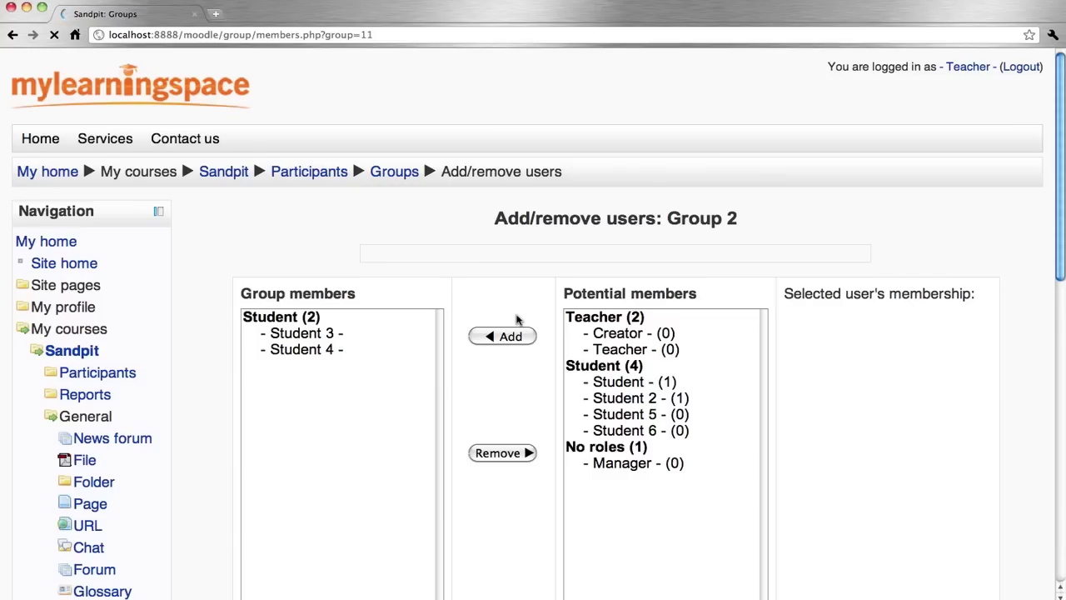
- Return to the groups overview and select Group 3
scroll(512, 425, down, 3)
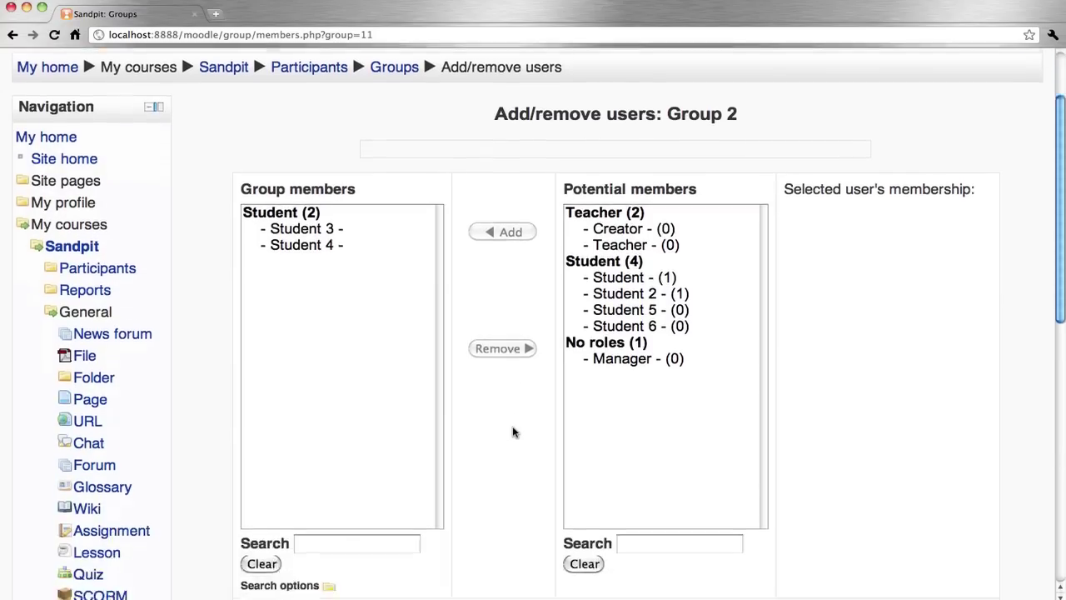
scroll(512, 431, down, 1)
scroll(512, 432, down, 5)
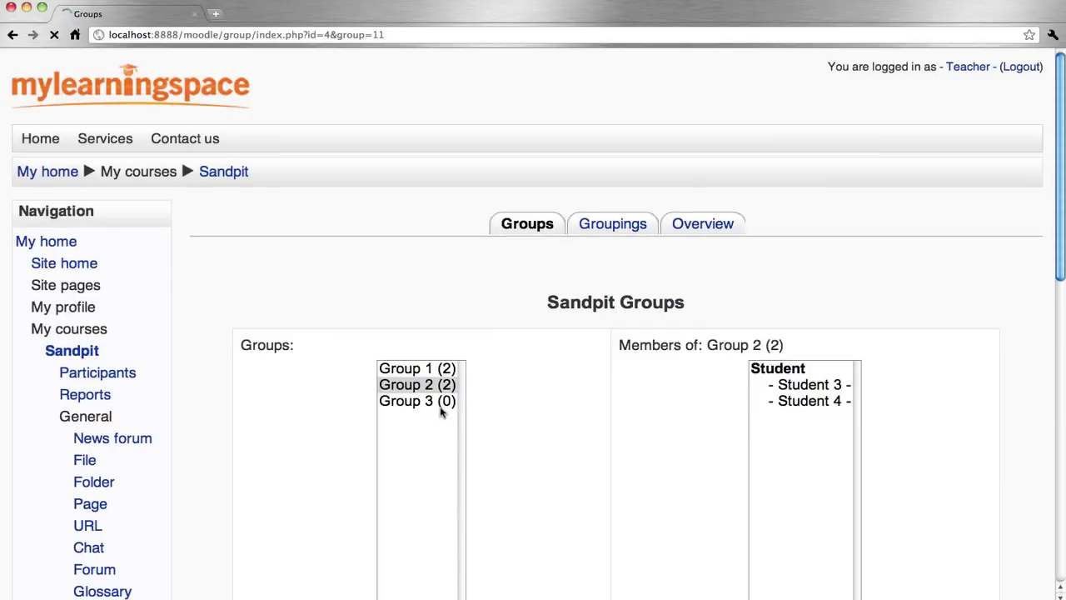
click(440, 402)
scroll(593, 450, down, 2)
scroll(592, 450, down, 1)
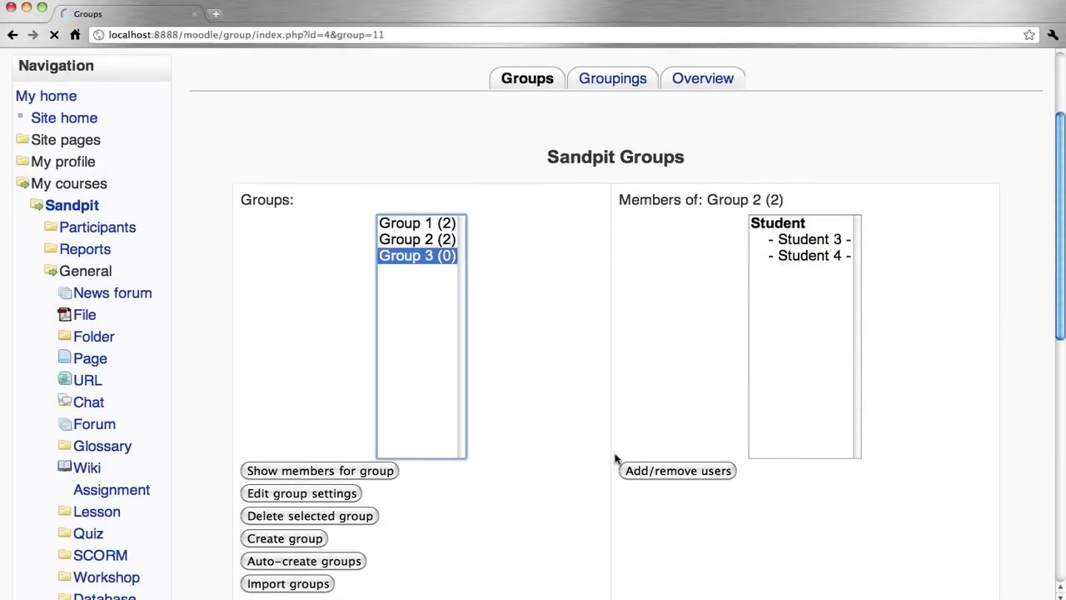
- Add Student 5 and Student 6 as members of Group 3
click(669, 473)
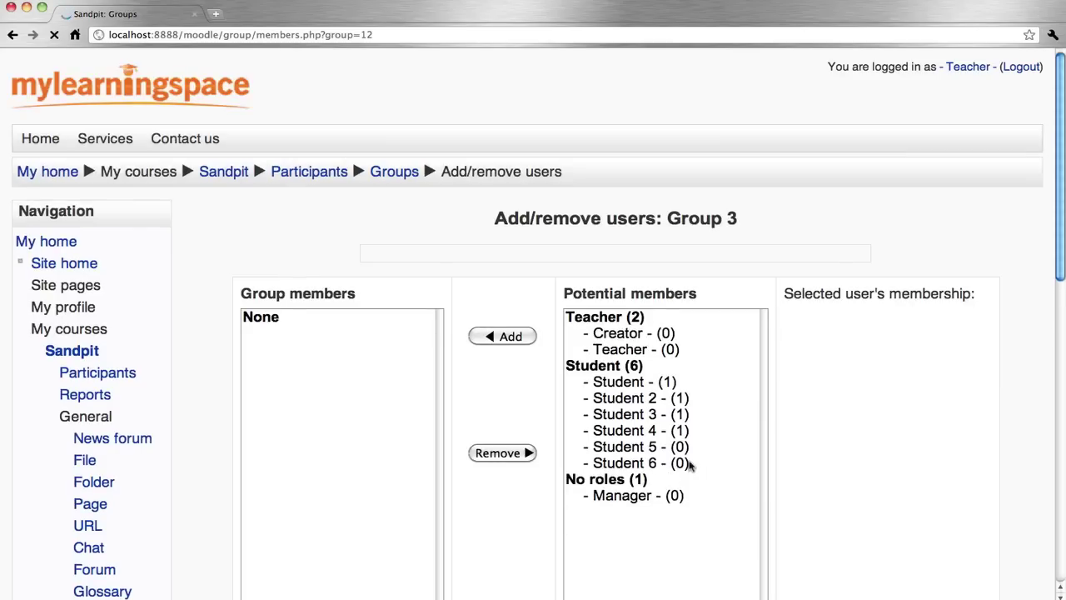
click(646, 454)
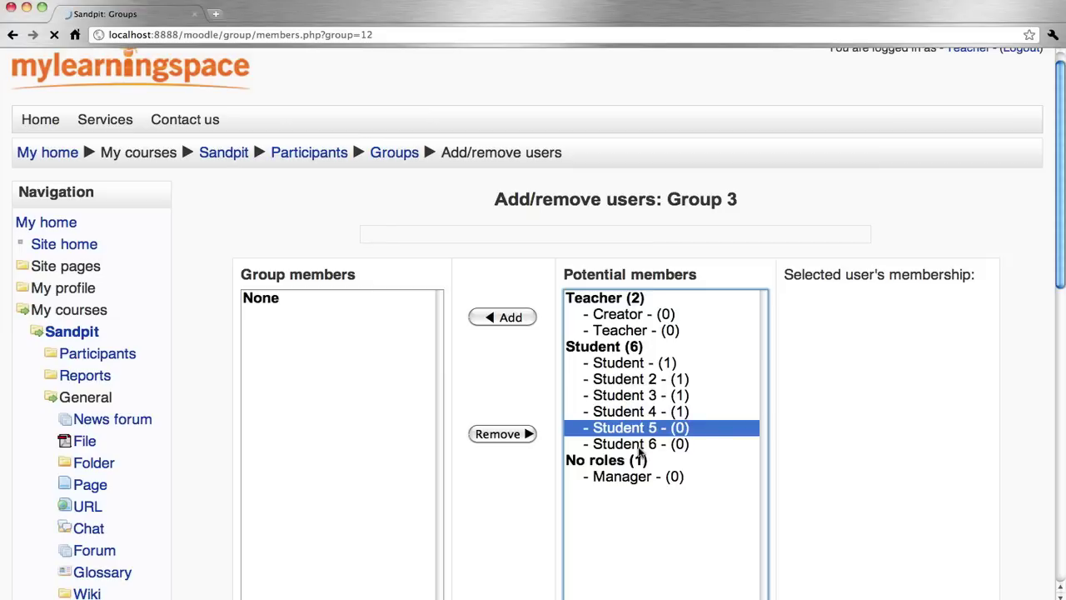
shift+click(588, 444)
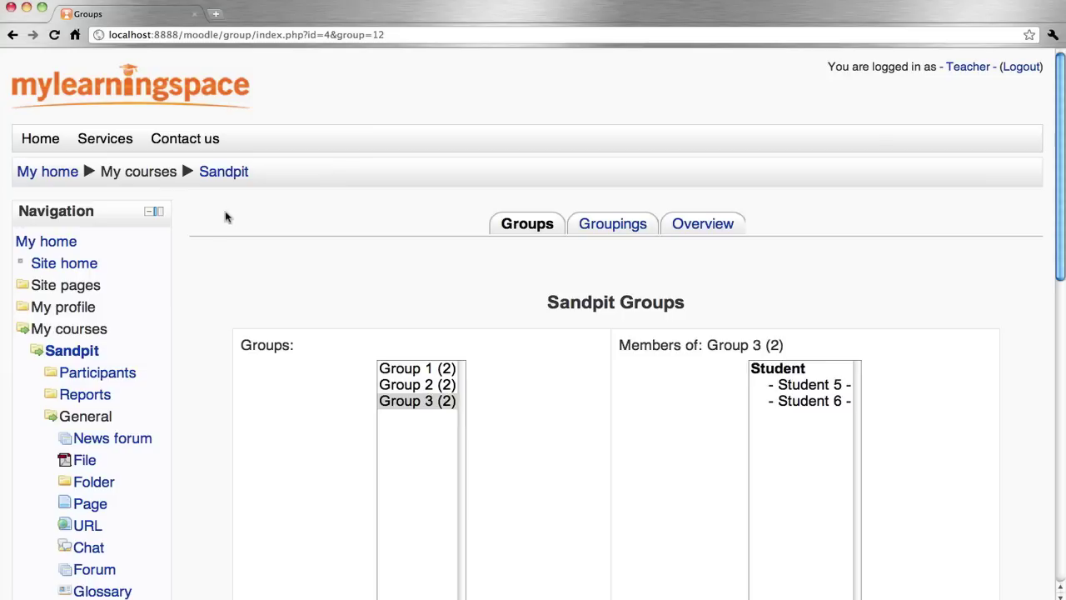
- Go to the Sandpit course page, turn editing on, and show the Add an activity list
click(219, 171)
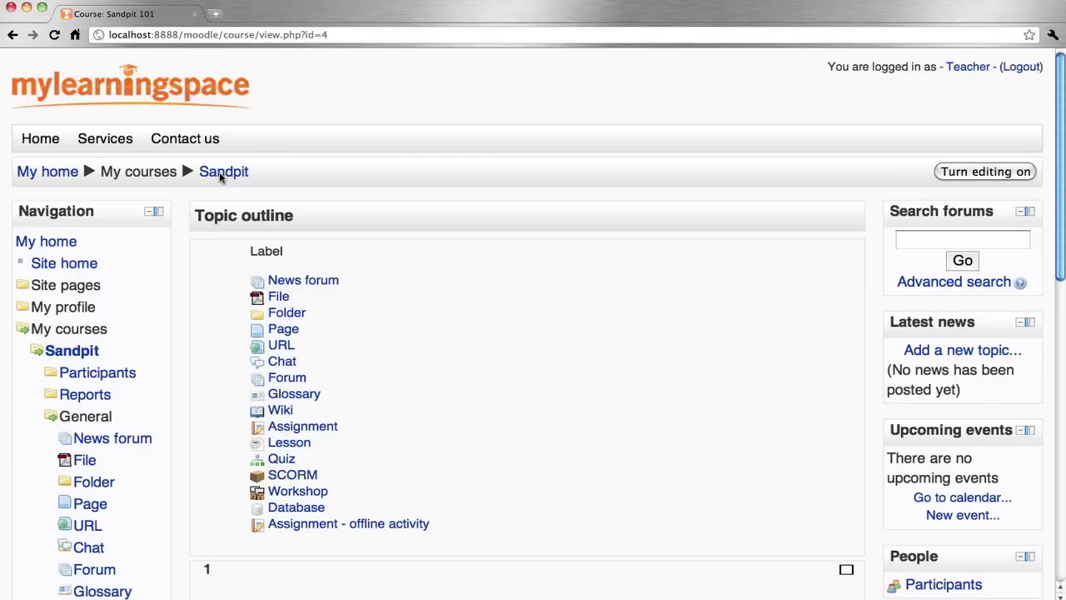
click(982, 174)
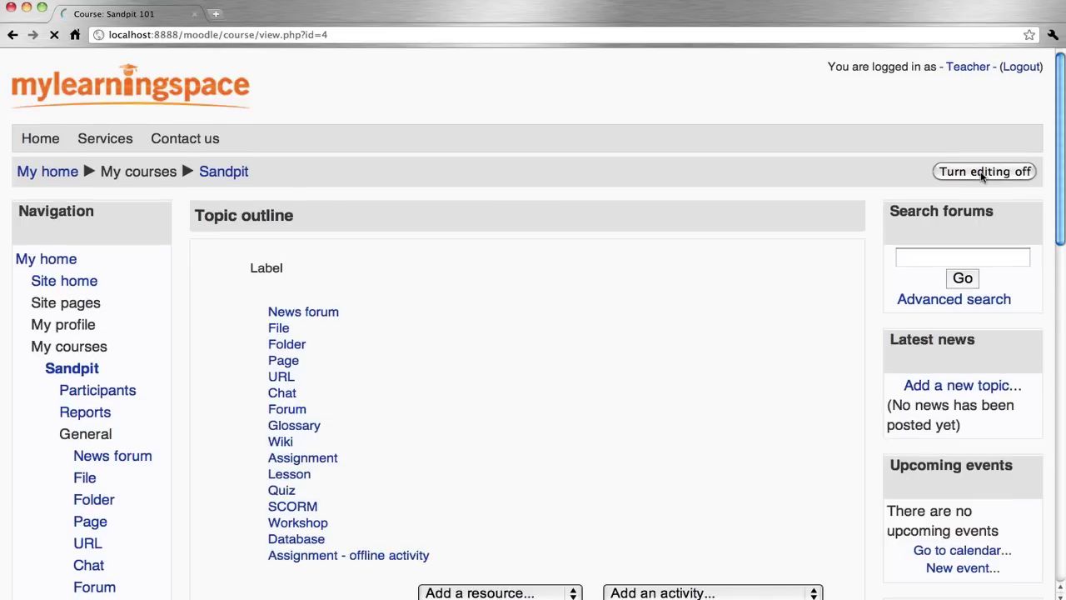
scroll(787, 268, down, 5)
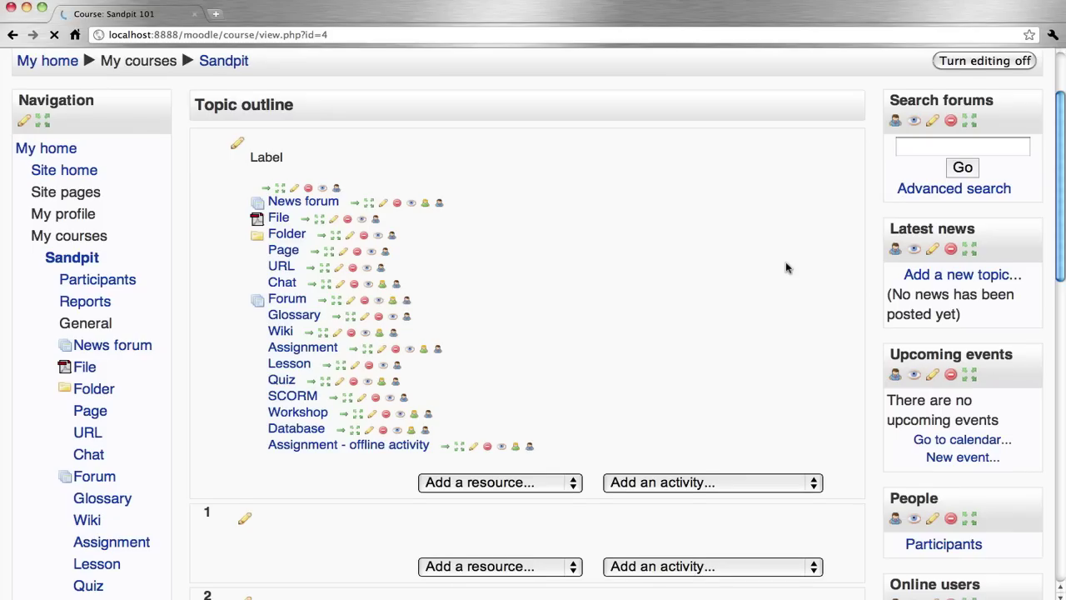
click(710, 440)
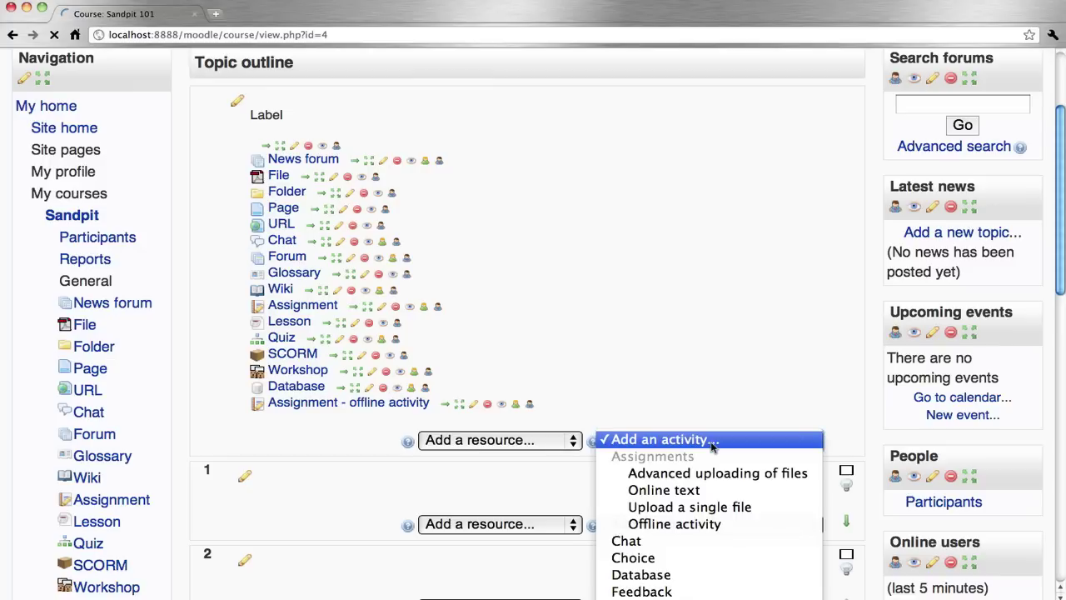
scroll(700, 462, down, 5)
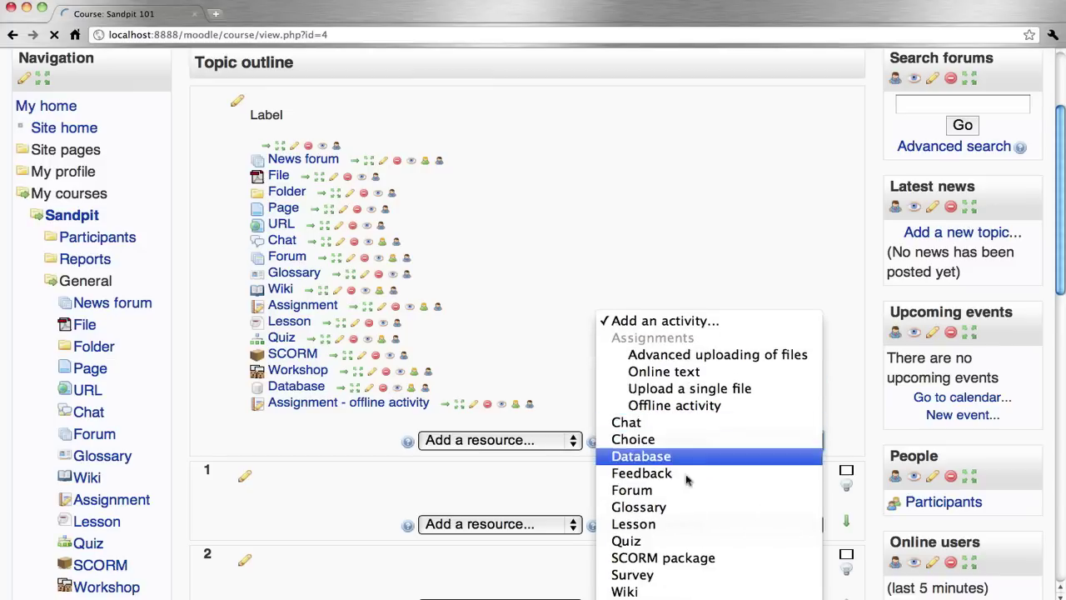
- Add a forum named 'Forum for groups' with the introduction 'Introduction'
click(647, 490)
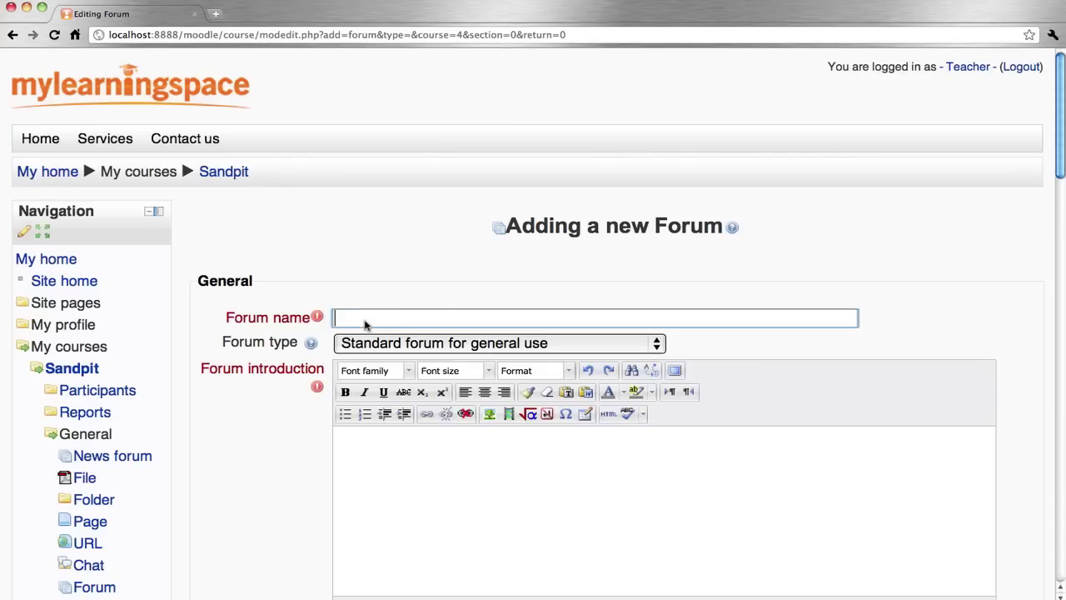
text(Forum)
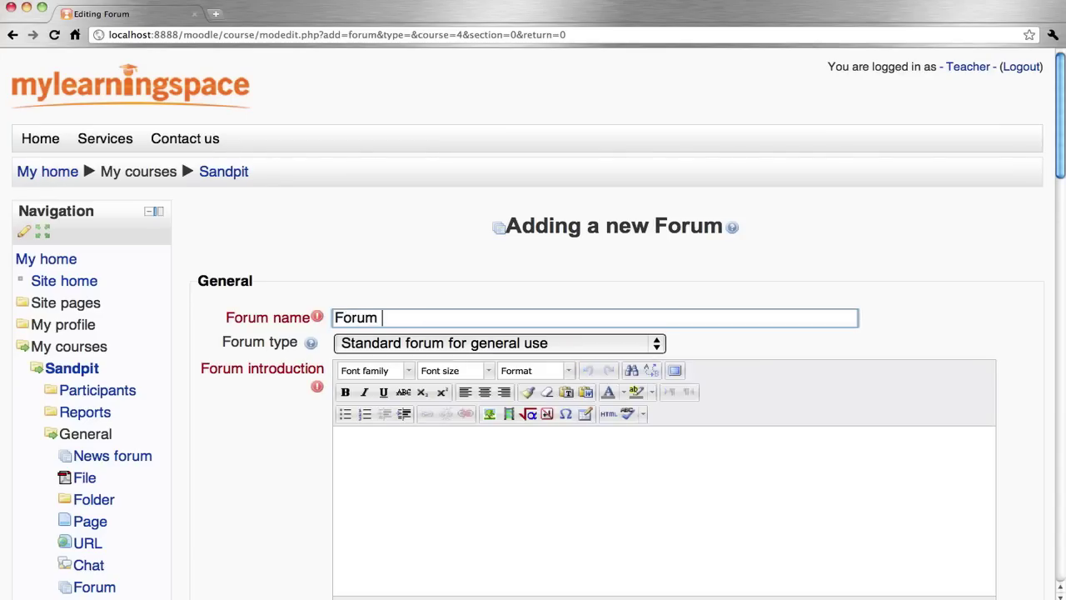
text( for groups)
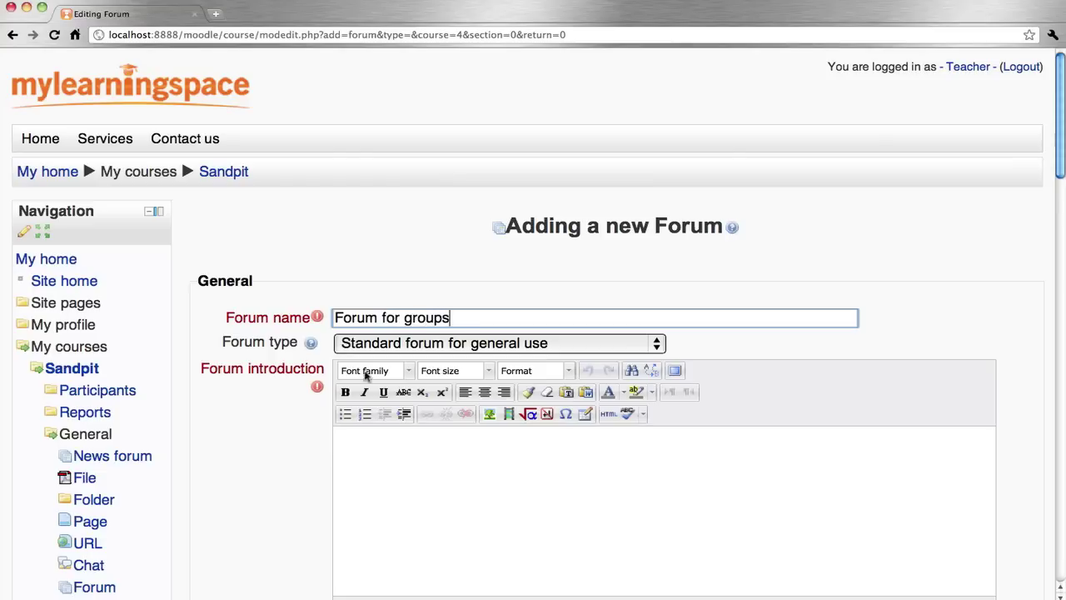
click(383, 483)
text(Introduction)
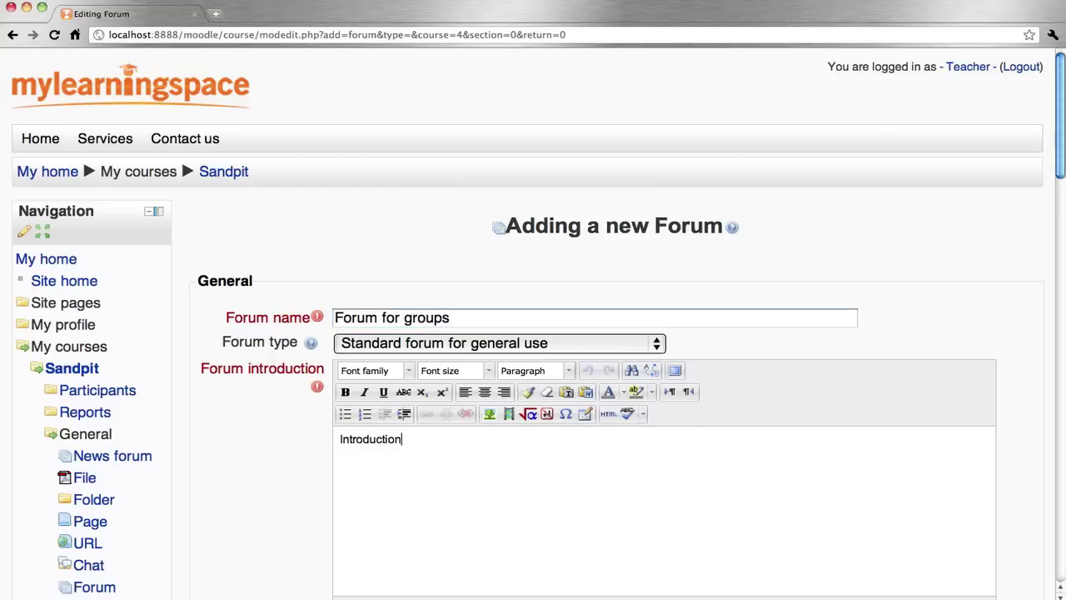
- Show the forum's Group mode choices under Common module settings
scroll(533, 333, down, 10)
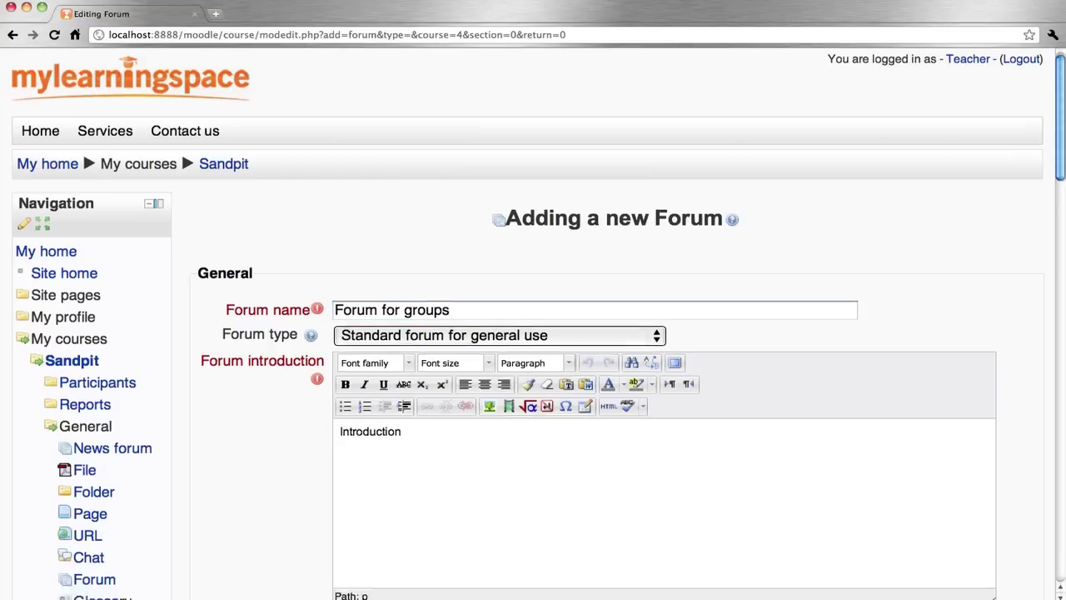
scroll(533, 334, down, 15)
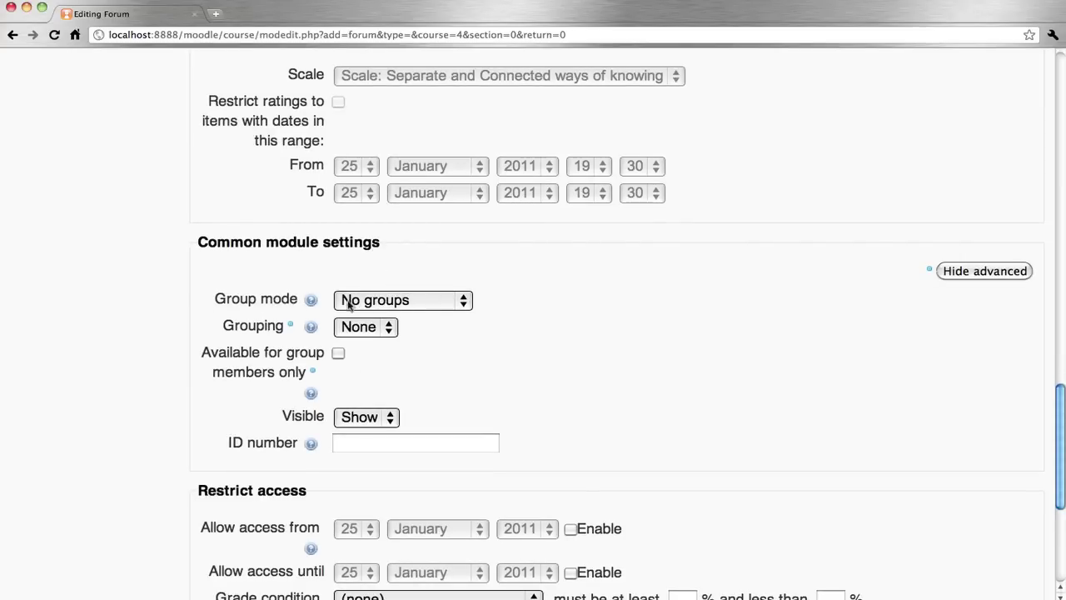
click(436, 307)
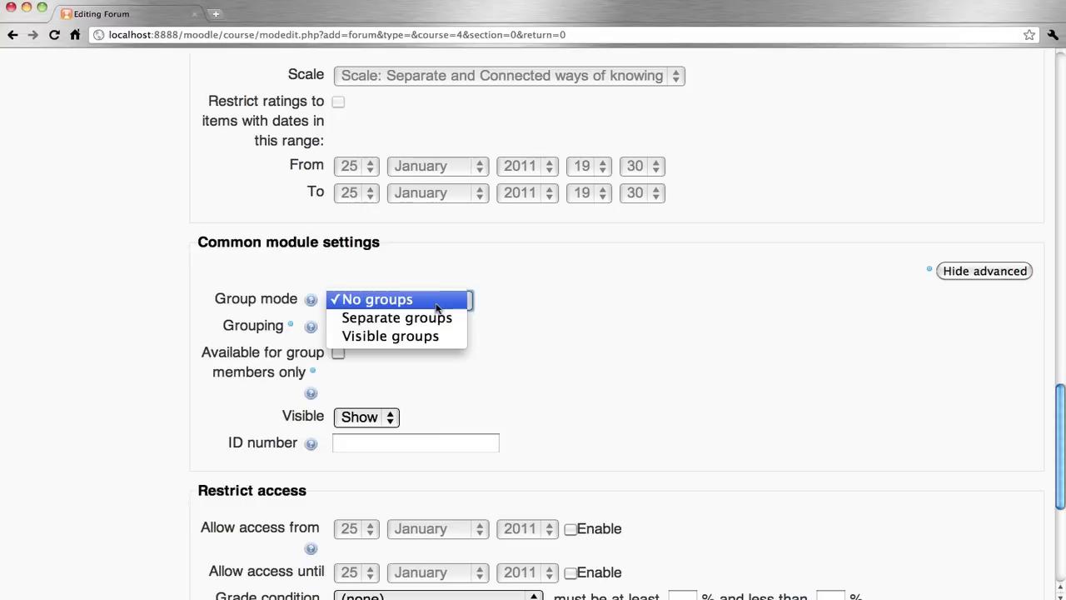